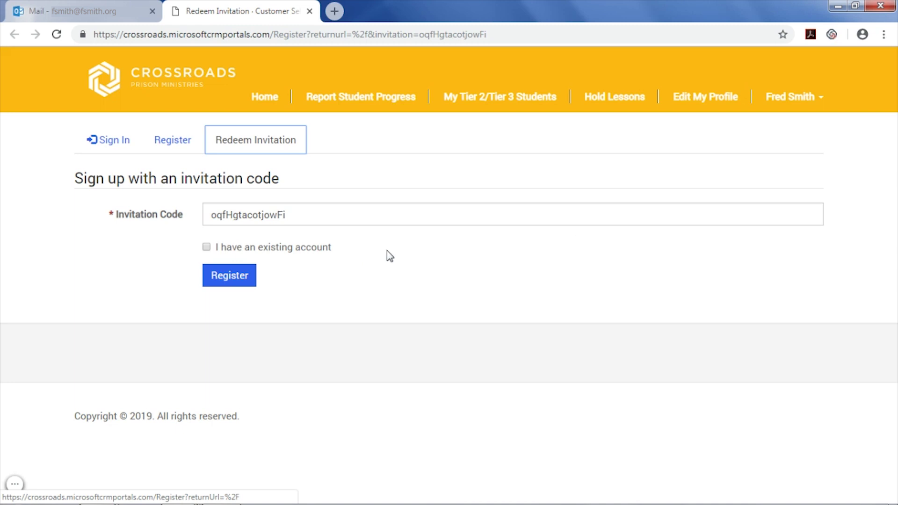
# - Redeem the prefilled invitation code by choosing Register
pyautogui.click(240, 280)
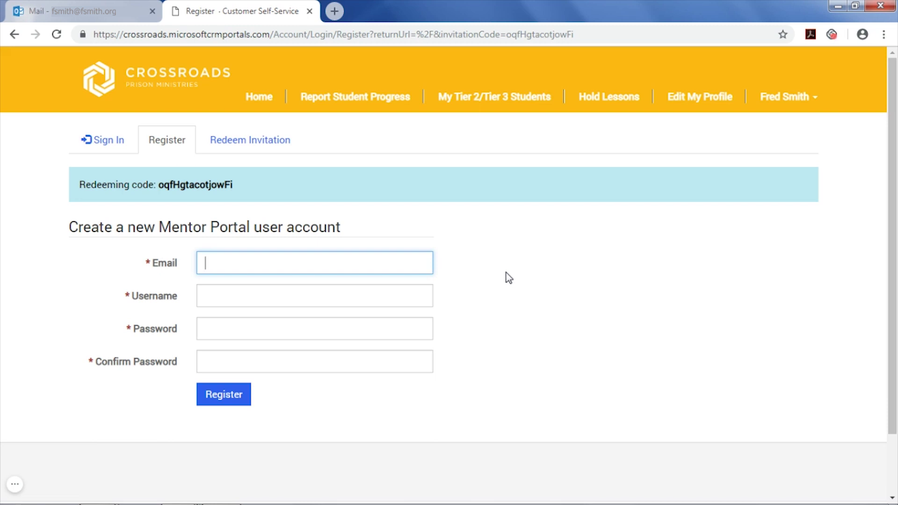
# - Register the mentor account with an email address, a username and a confirmed password
pyautogui.press('Tab')
pyautogui.press('Tab')
pyautogui.write('•••••••••')
pyautogui.press('Tab')
pyautogui.write('•••••••••')
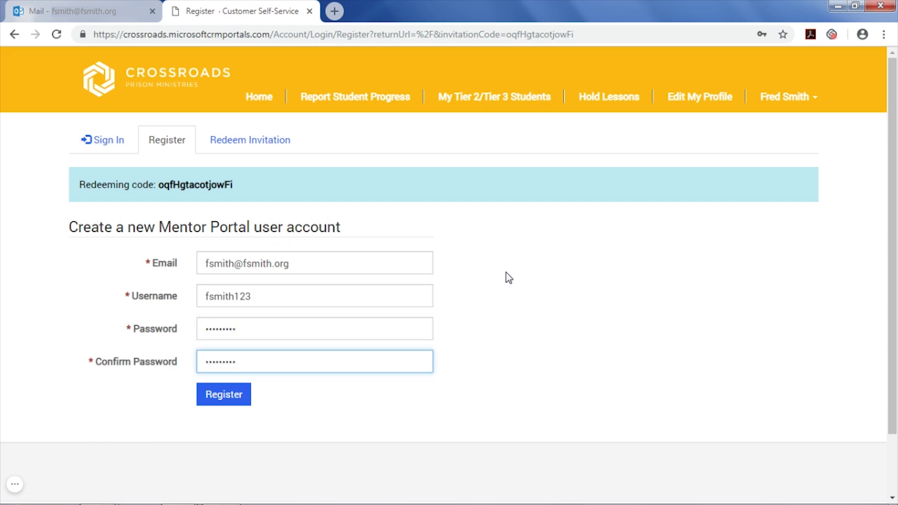
pyautogui.click(215, 396)
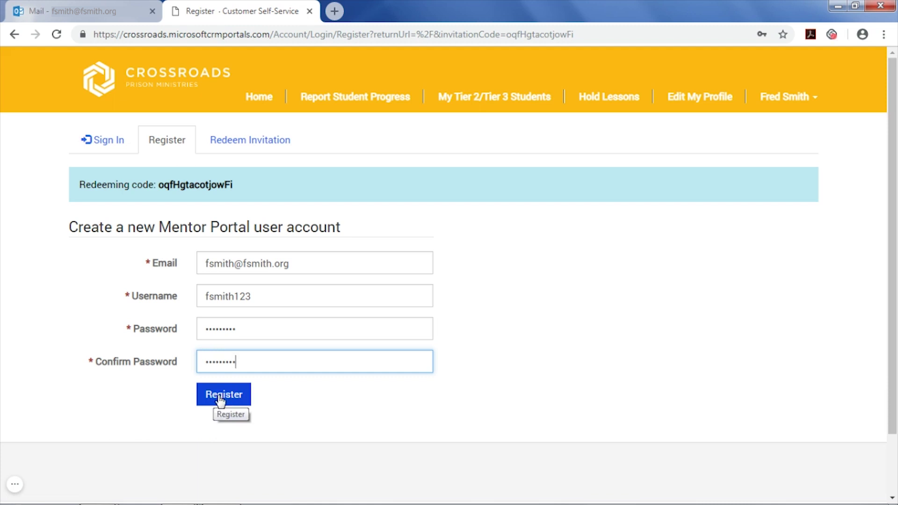
pyautogui.click(224, 396)
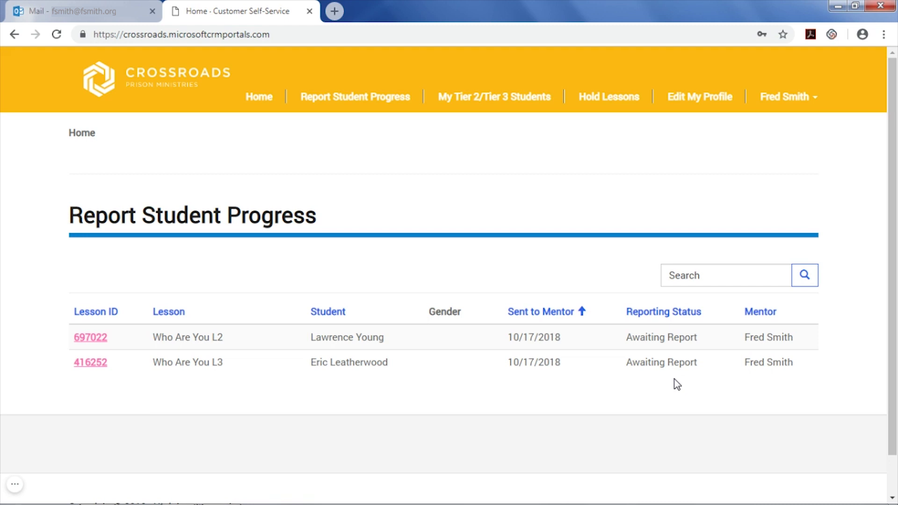
# - Open the report for lesson 697022, Who Are You L2, from the Report Student Progress table
pyautogui.click(89, 338)
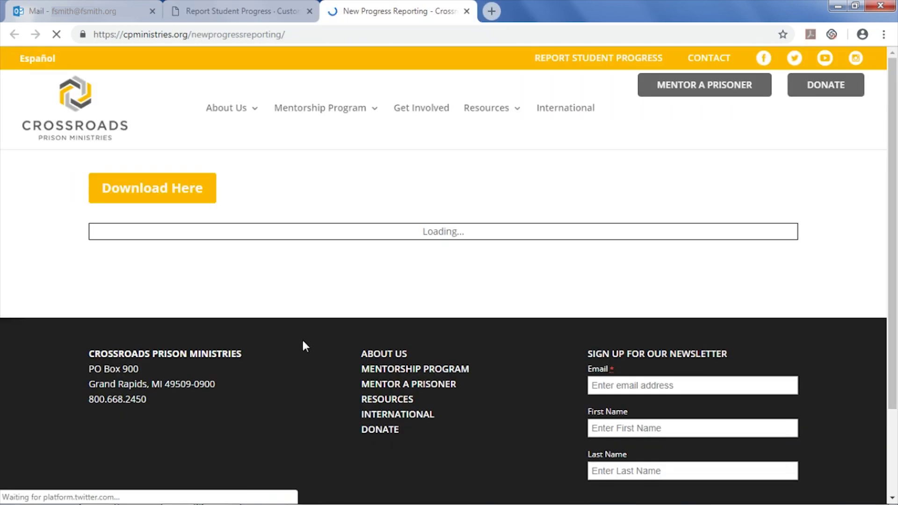
# - Scroll through the New Progress Reporting page's Needed Help, Good and Excellent criteria
pyautogui.scroll(-6, 302, 339)
pyautogui.scroll(-12, 300, 337)
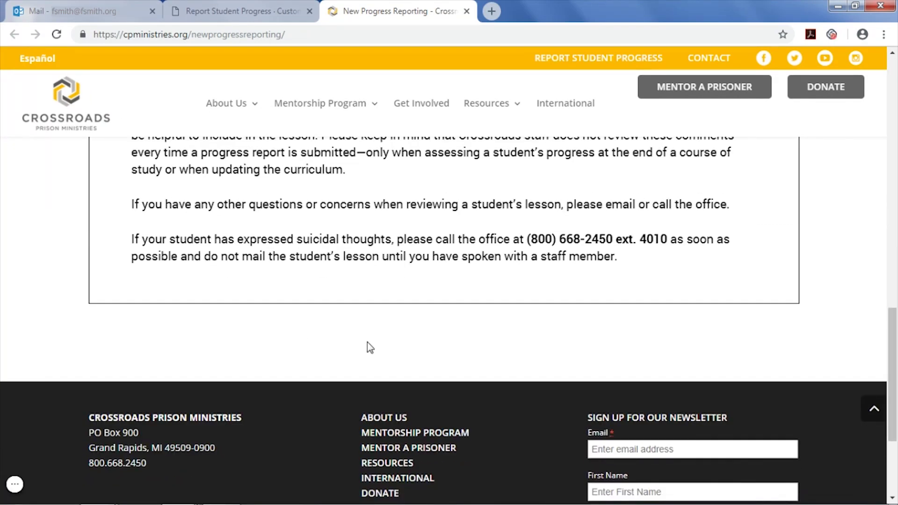
# - Close the reporting guidance tab and scroll down the lesson 697022 report form
pyautogui.click(467, 12)
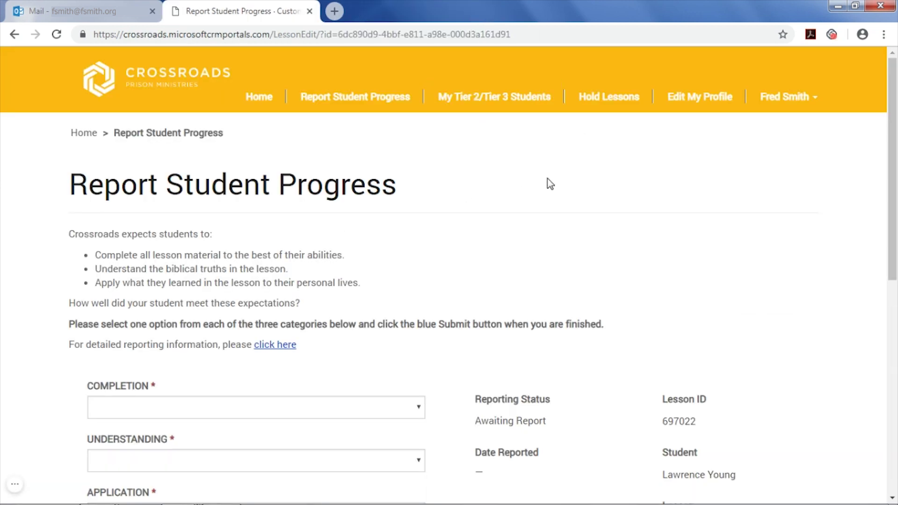
pyautogui.scroll(-2, 543, 180)
pyautogui.scroll(-2, 521, 187)
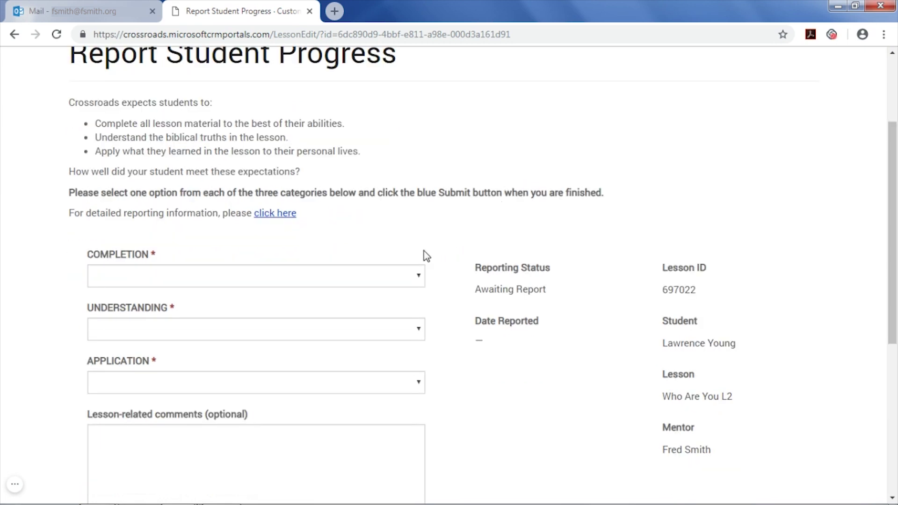
# - Rate Completion Excellent, Understanding Good and Application Needed Help
pyautogui.click(415, 284)
pyautogui.click(384, 335)
pyautogui.click(388, 337)
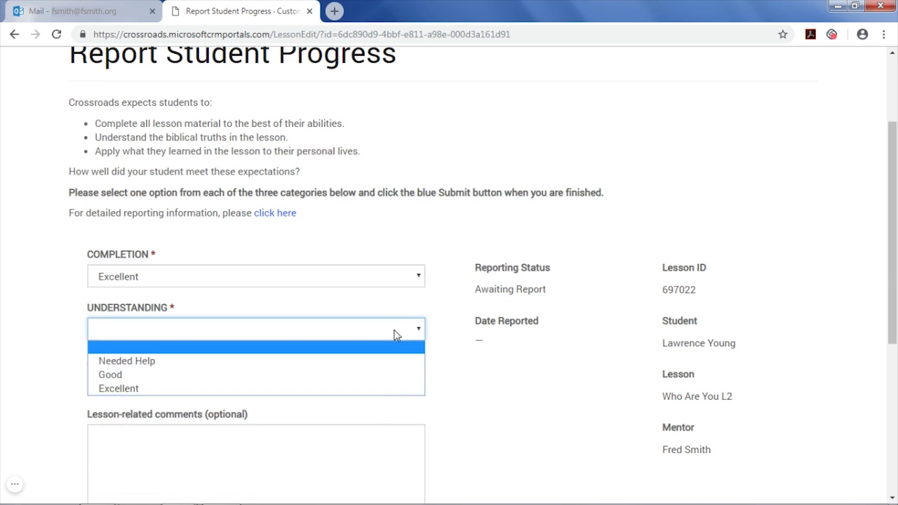
pyautogui.click(369, 374)
pyautogui.click(415, 382)
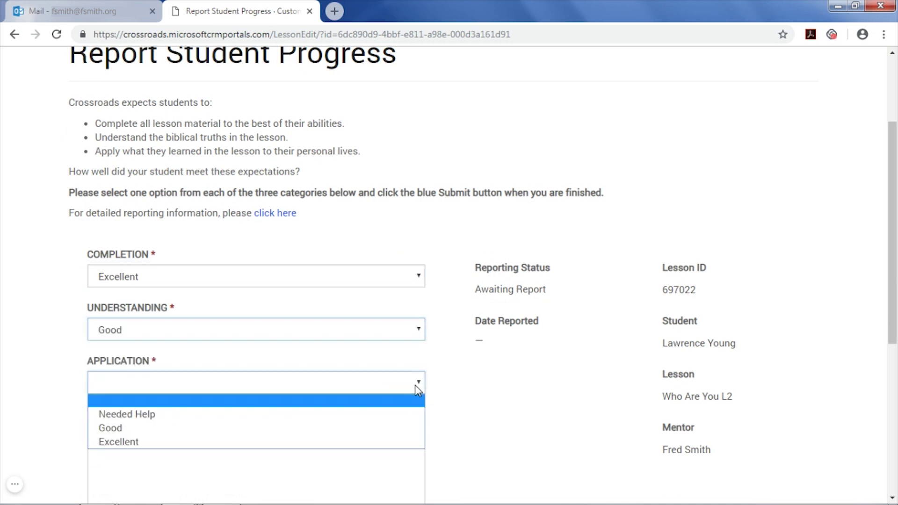
pyautogui.click(392, 415)
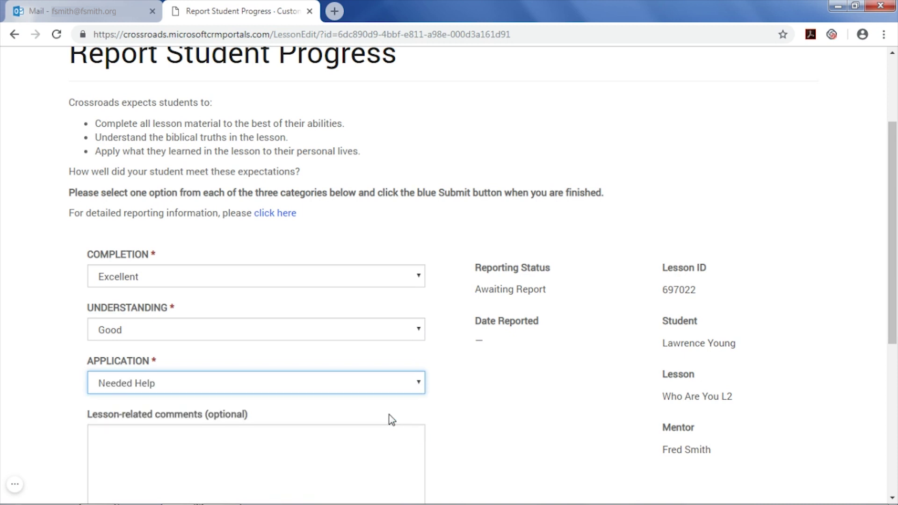
pyautogui.scroll(-1, 370, 419)
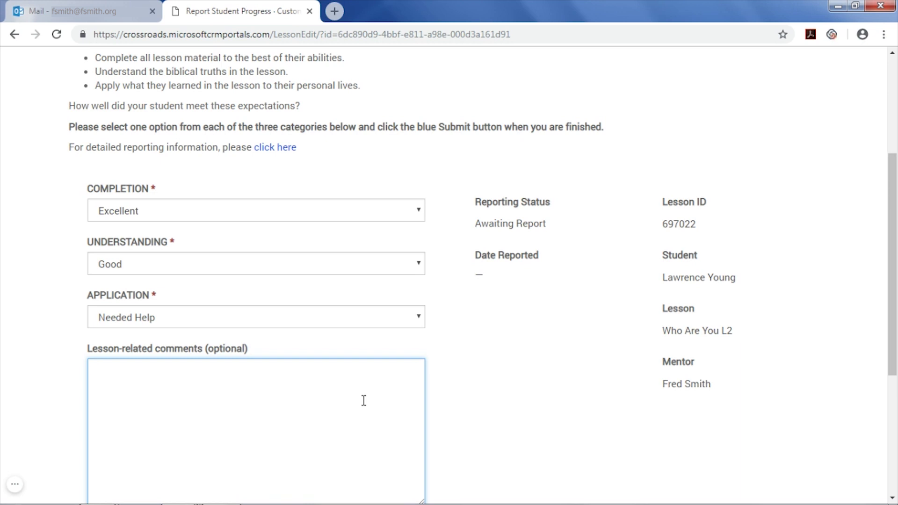
pyautogui.scroll(-1, 492, 391)
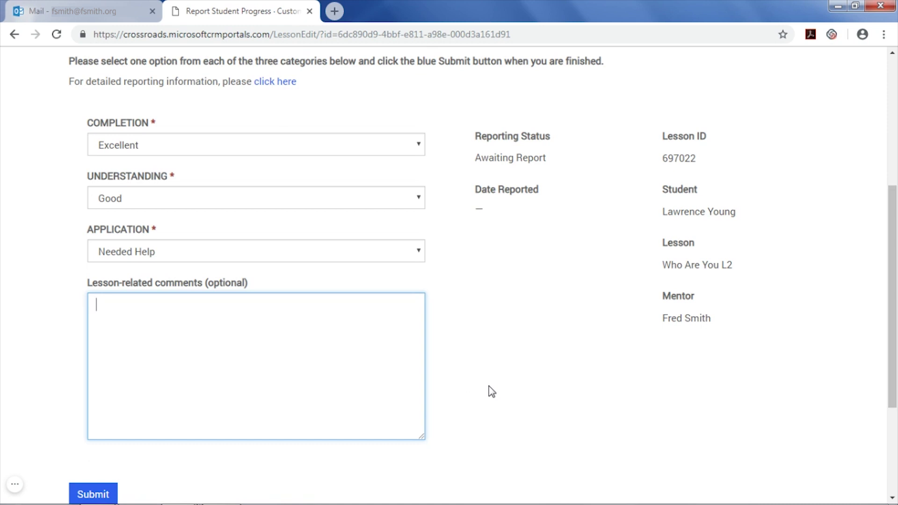
pyautogui.scroll(-1, 492, 392)
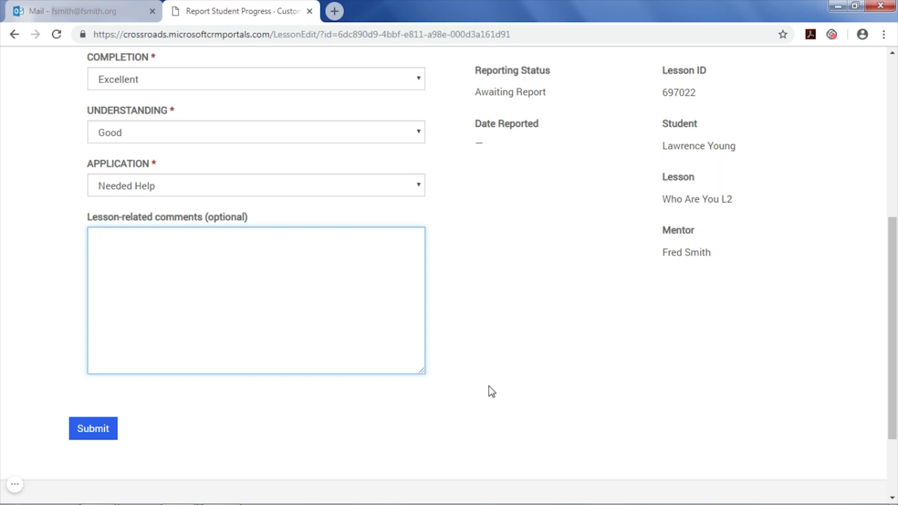
# - Submit the lesson 697022 report and open the My Tier 2/Tier 3 Students list
pyautogui.click(85, 432)
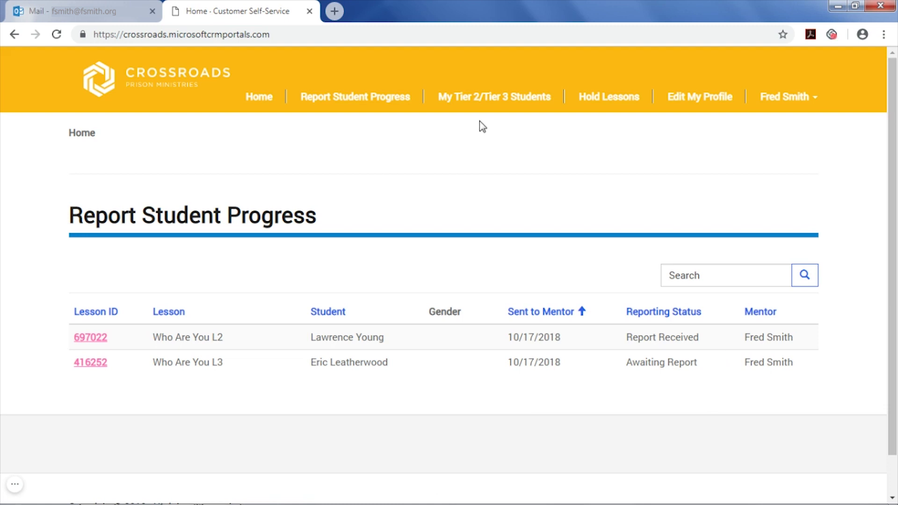
pyautogui.click(481, 101)
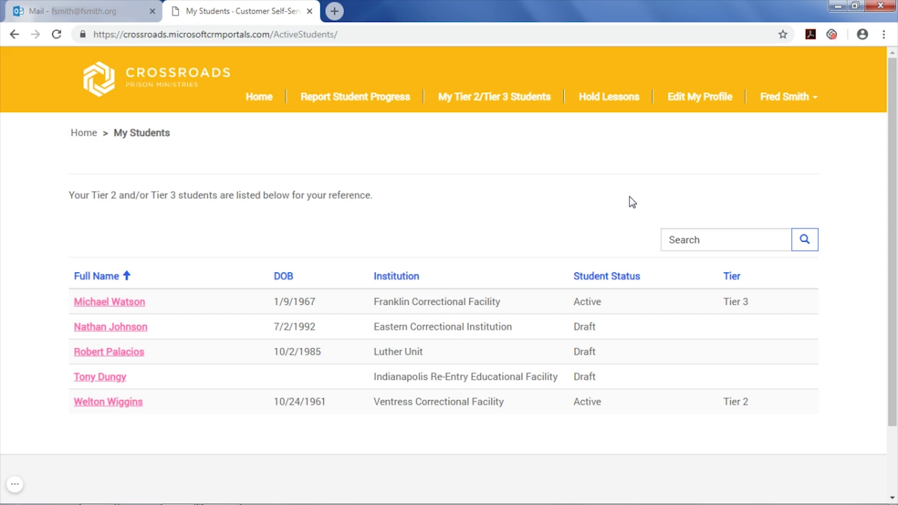
# - Open the first listed student's details and scroll through their mailing address and restrictions
pyautogui.click(111, 307)
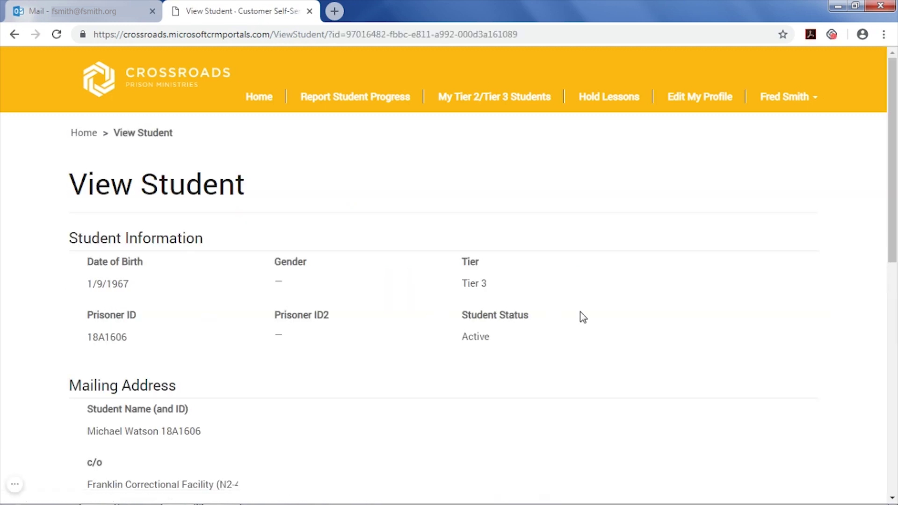
pyautogui.scroll(-3, 580, 313)
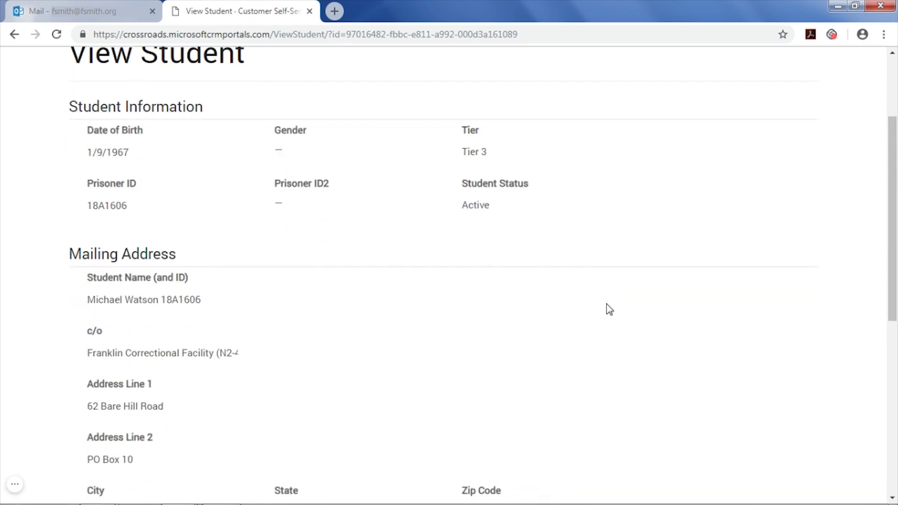
pyautogui.scroll(-4, 608, 309)
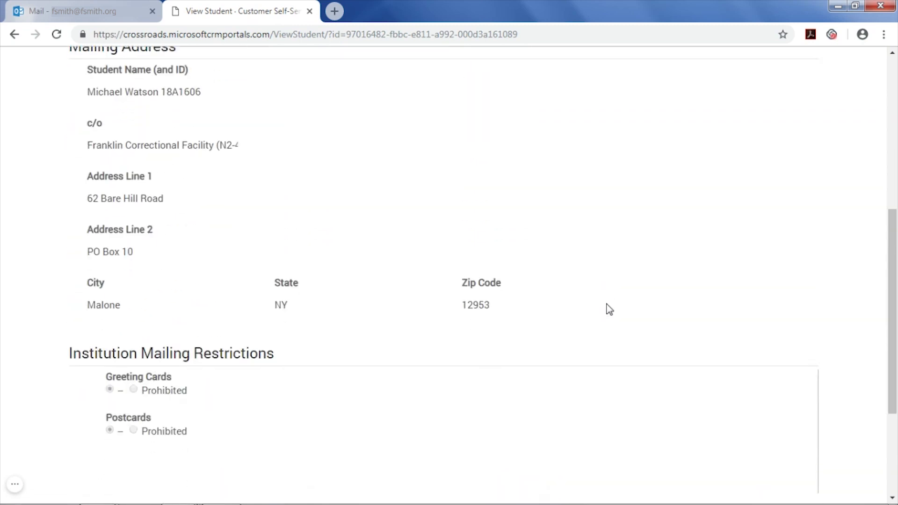
pyautogui.scroll(-1, 610, 310)
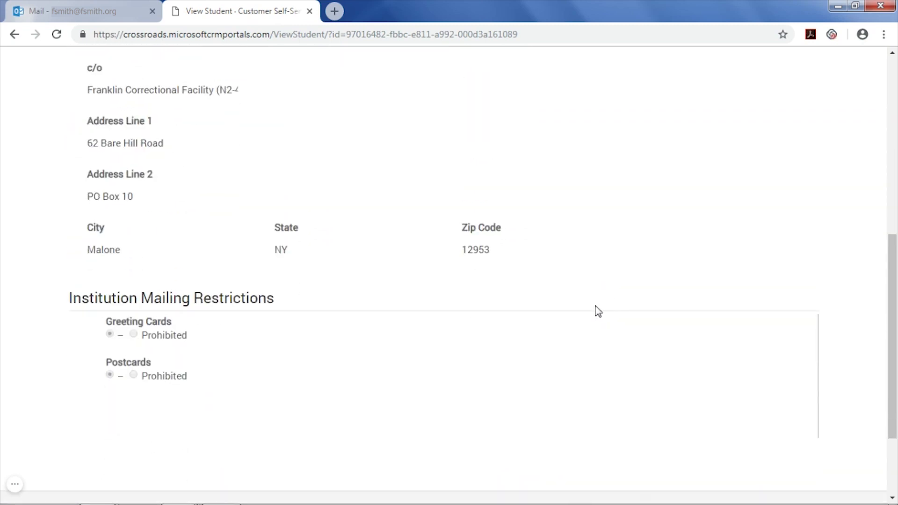
pyautogui.scroll(7, 595, 310)
pyautogui.scroll(2, 595, 308)
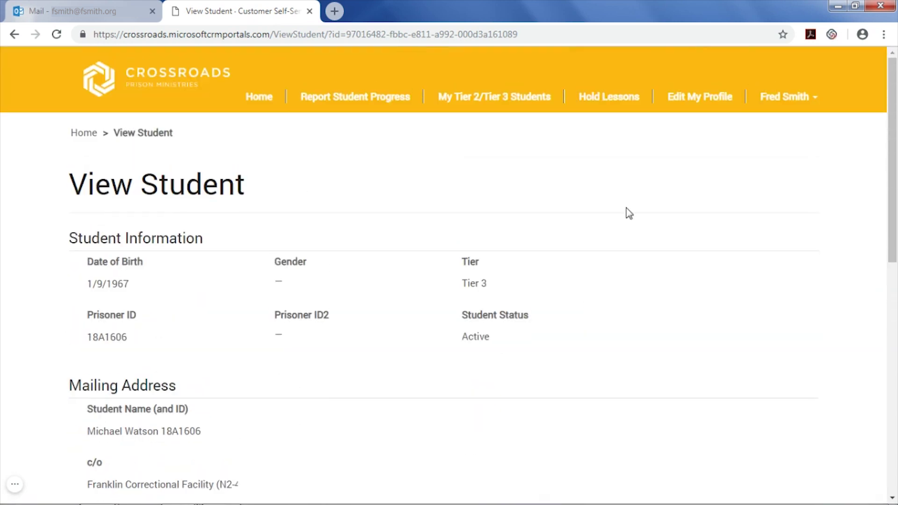
# - Hold lessons from 12/21/2018 to 12/28/2018 with reason Vacation/Personal
pyautogui.click(627, 111)
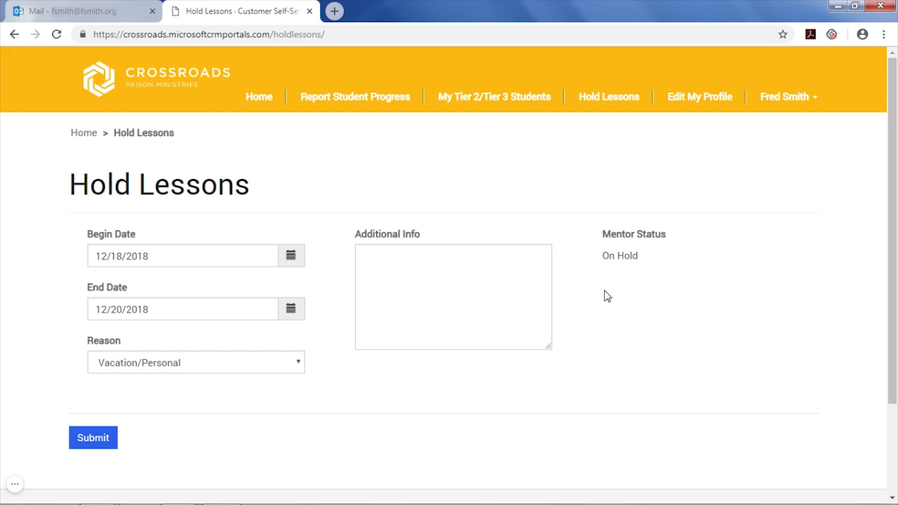
pyautogui.click(291, 257)
pyautogui.click(230, 381)
pyautogui.click(294, 312)
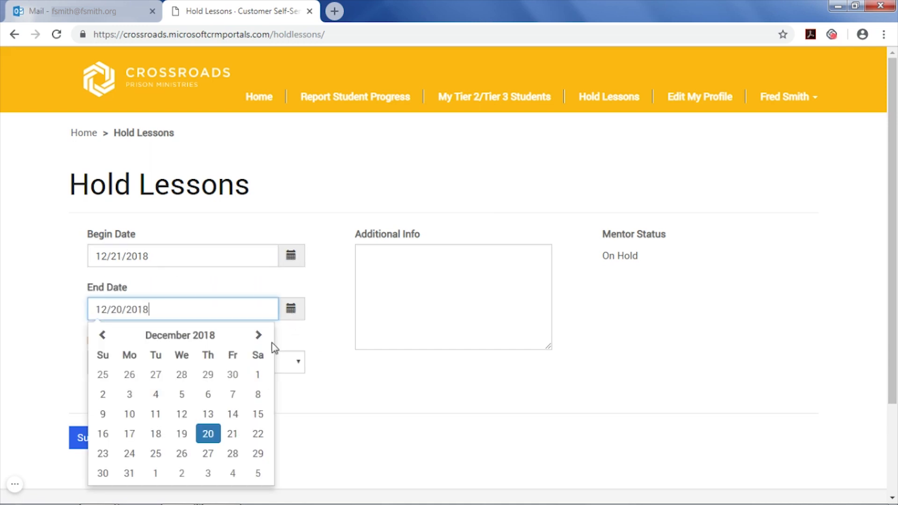
pyautogui.click(233, 453)
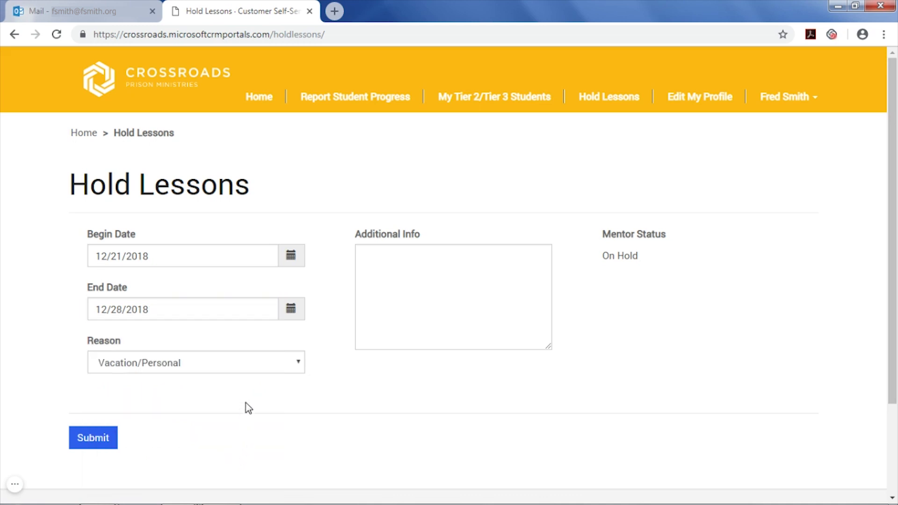
pyautogui.click(291, 369)
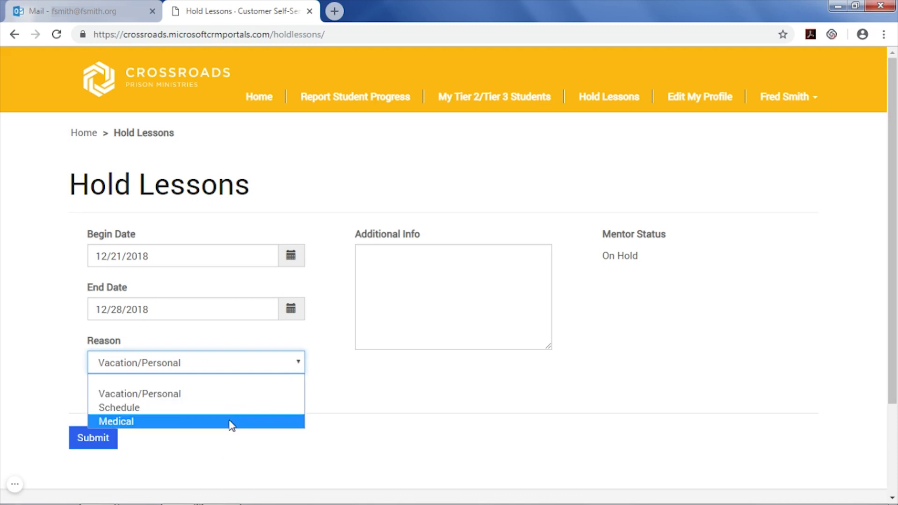
pyautogui.click(244, 397)
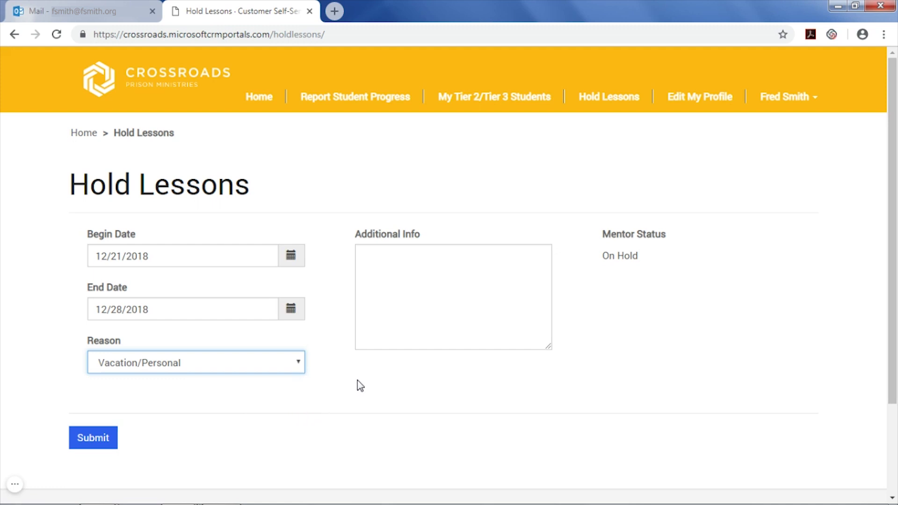
pyautogui.click(436, 268)
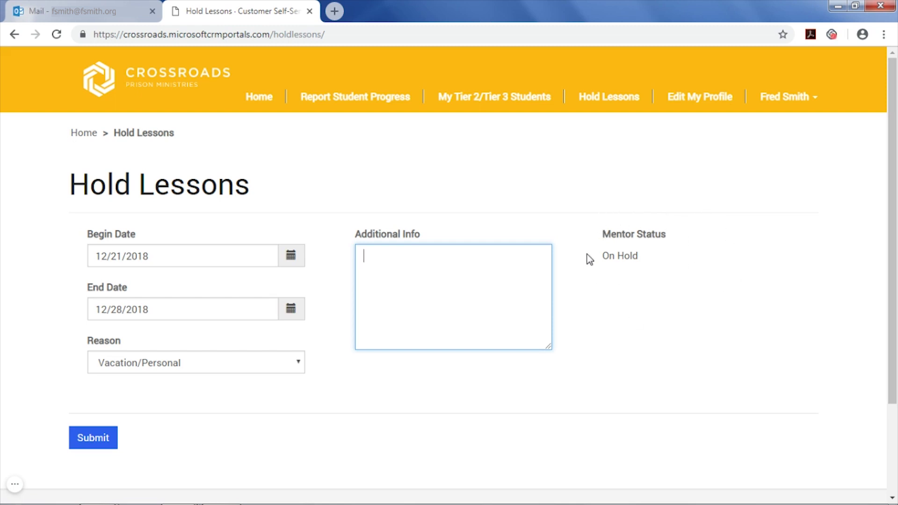
# - Open Edit My Profile to show the mentor's Your Information form
pyautogui.click(694, 108)
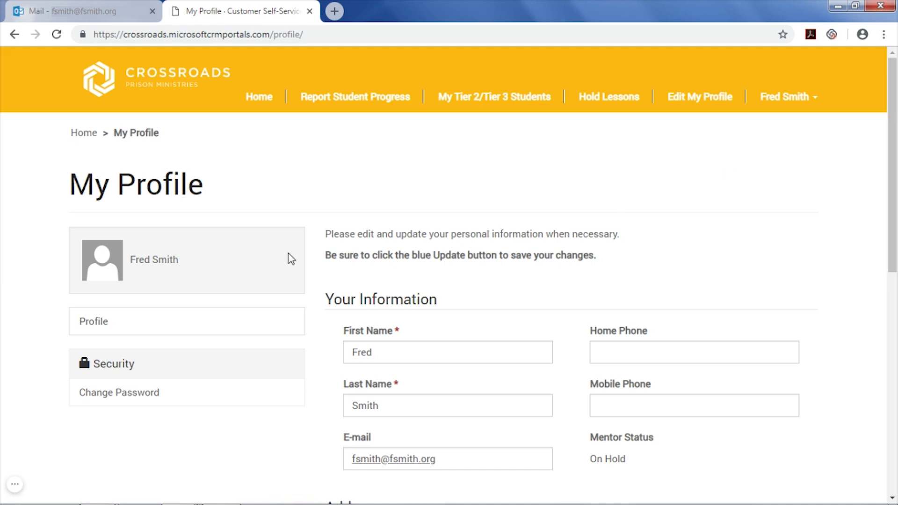
# - View the Change Password form, select Old Password, then return to My Profile unchanged
pyautogui.click(174, 403)
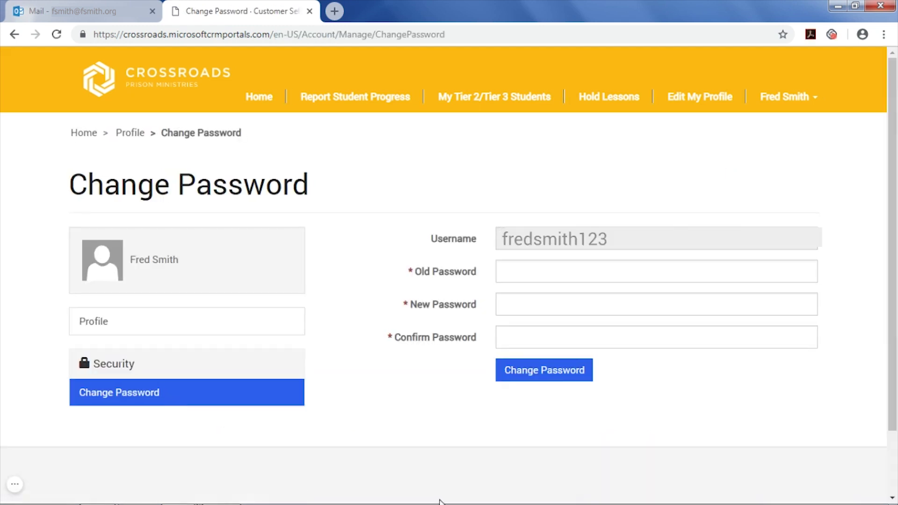
pyautogui.click(552, 271)
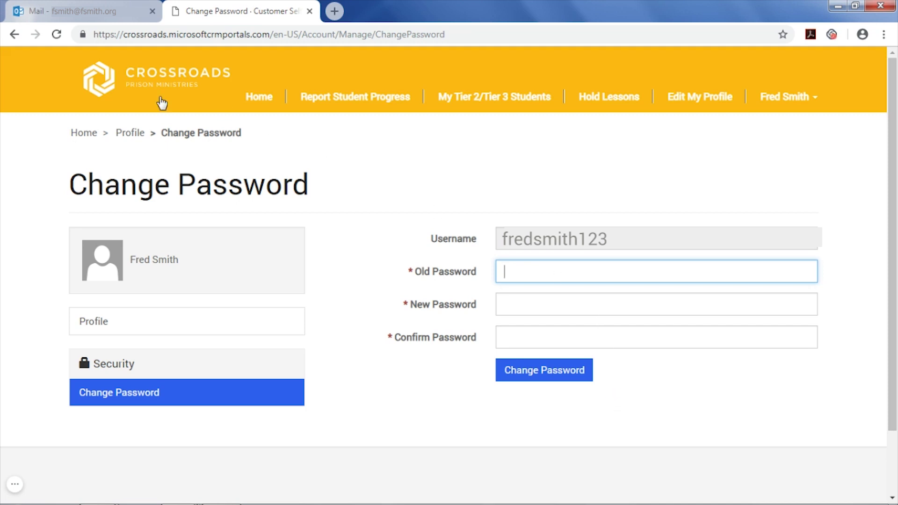
pyautogui.click(677, 100)
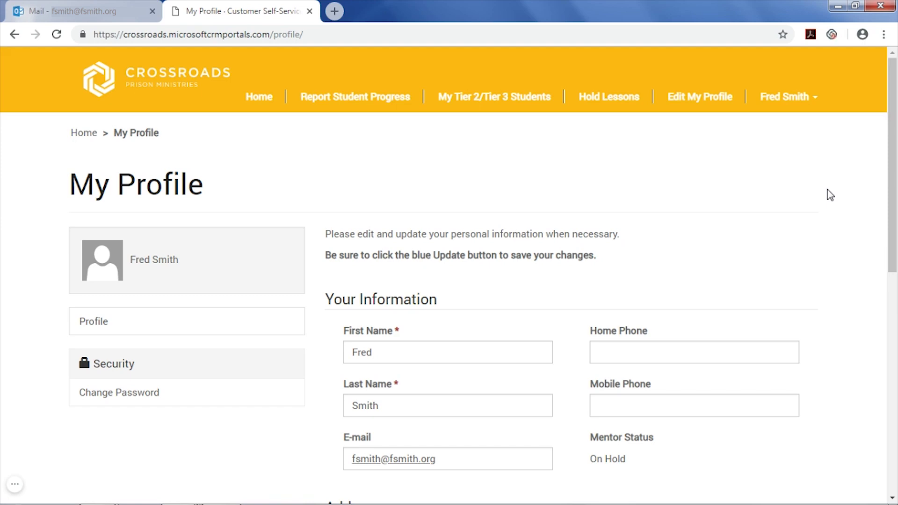
# - Scroll My Profile to the Addresses section and confirm that Address 1 is the current mailing address
pyautogui.scroll(-5, 828, 190)
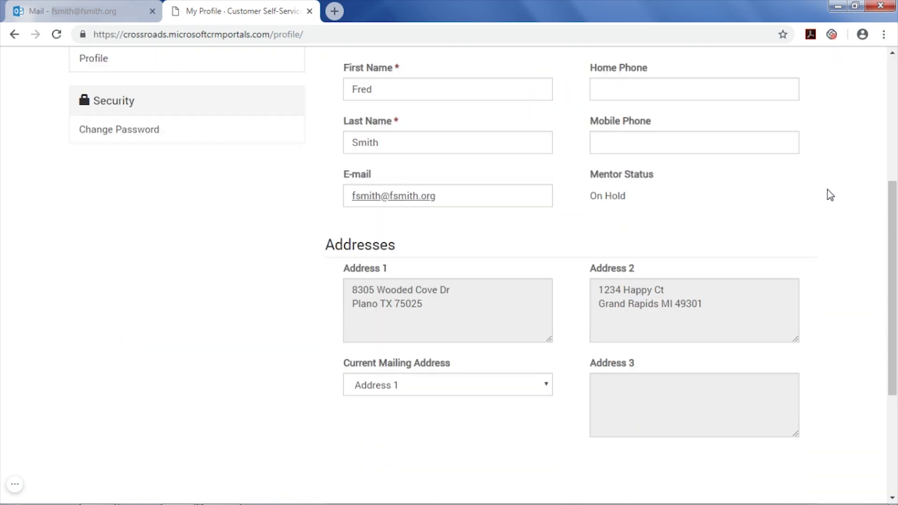
pyautogui.scroll(-3, 827, 195)
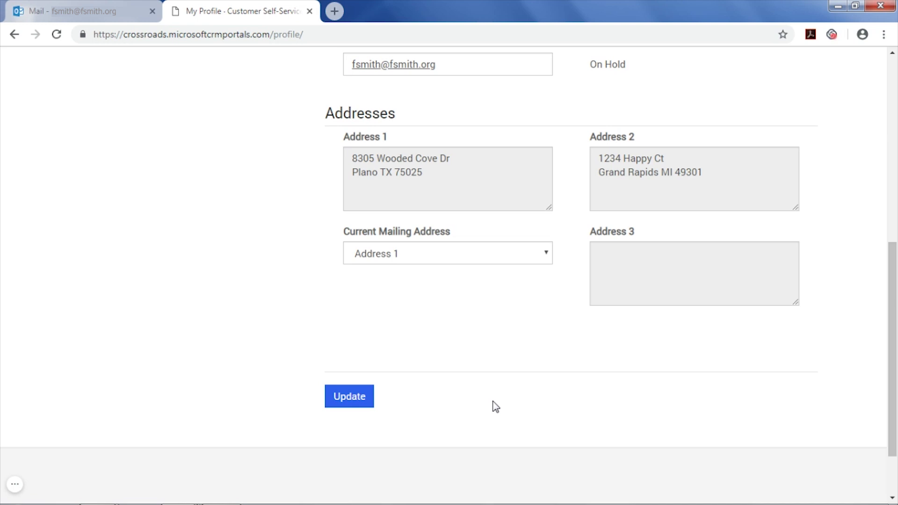
pyautogui.scroll(4, 495, 402)
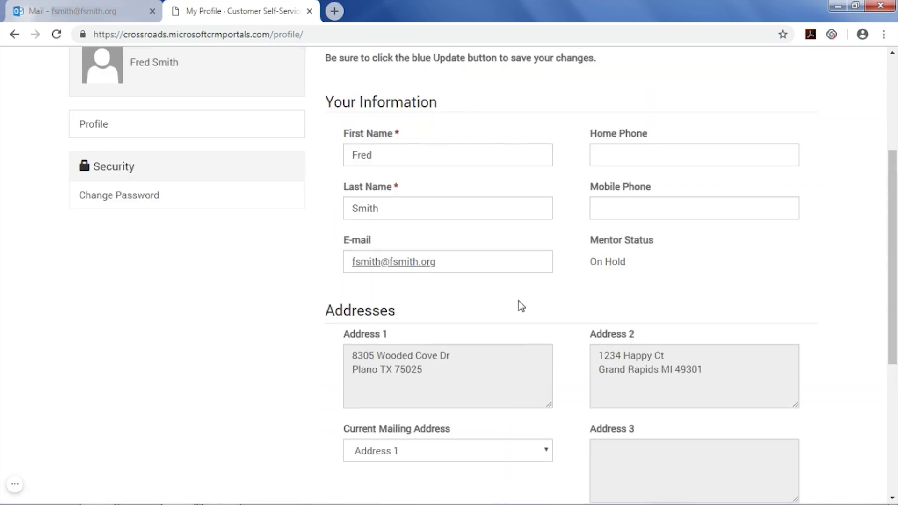
pyautogui.scroll(-1, 574, 299)
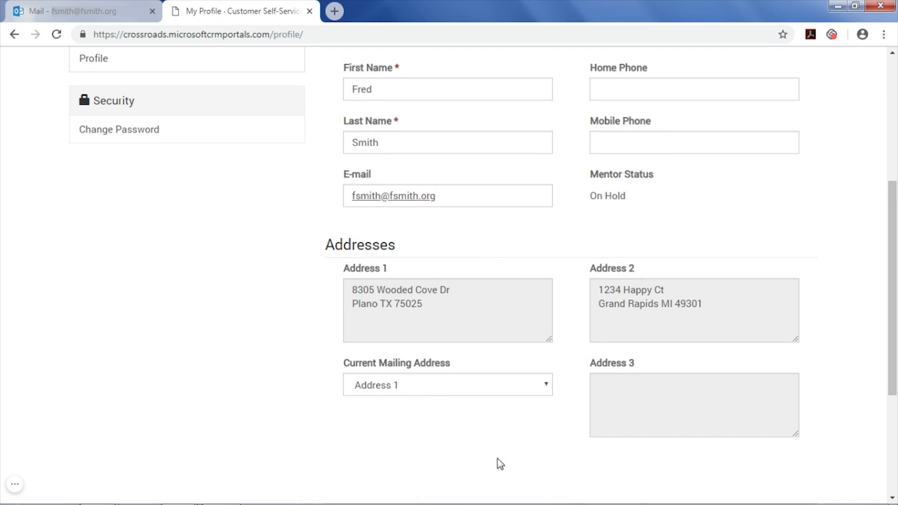
# - Switch the Current Mailing Address dropdown to Address 2 and submit with Update
pyautogui.click(547, 388)
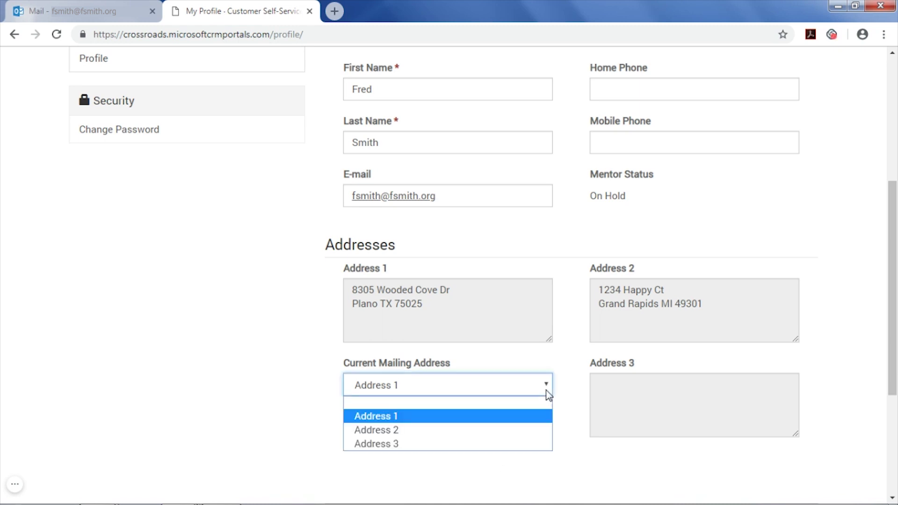
pyautogui.click(515, 433)
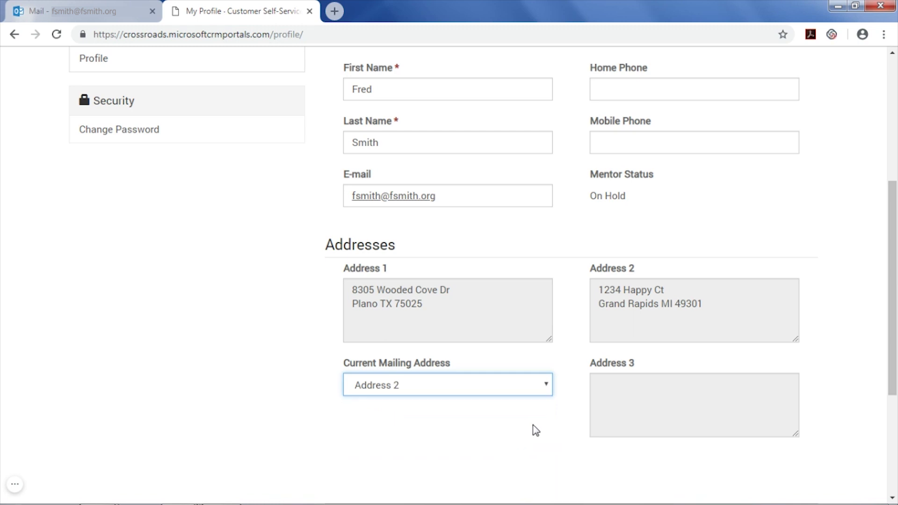
pyautogui.scroll(-1, 536, 420)
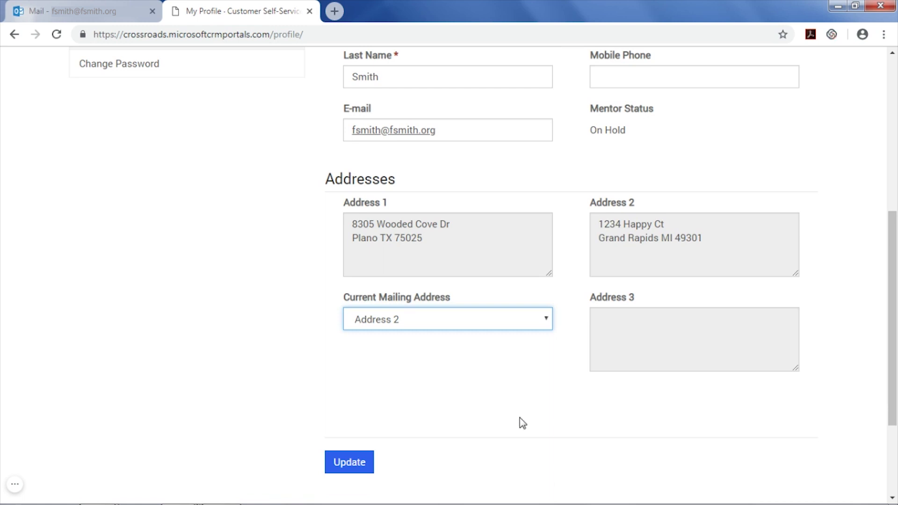
pyautogui.click(351, 470)
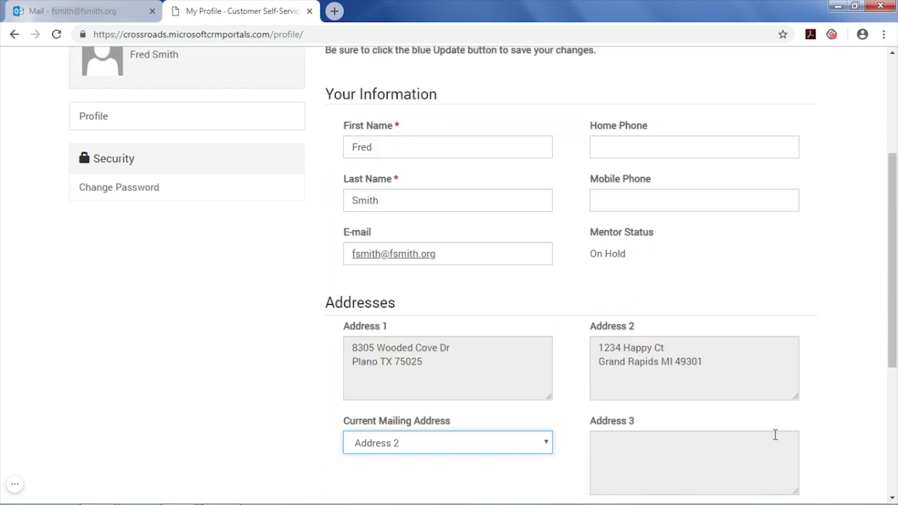